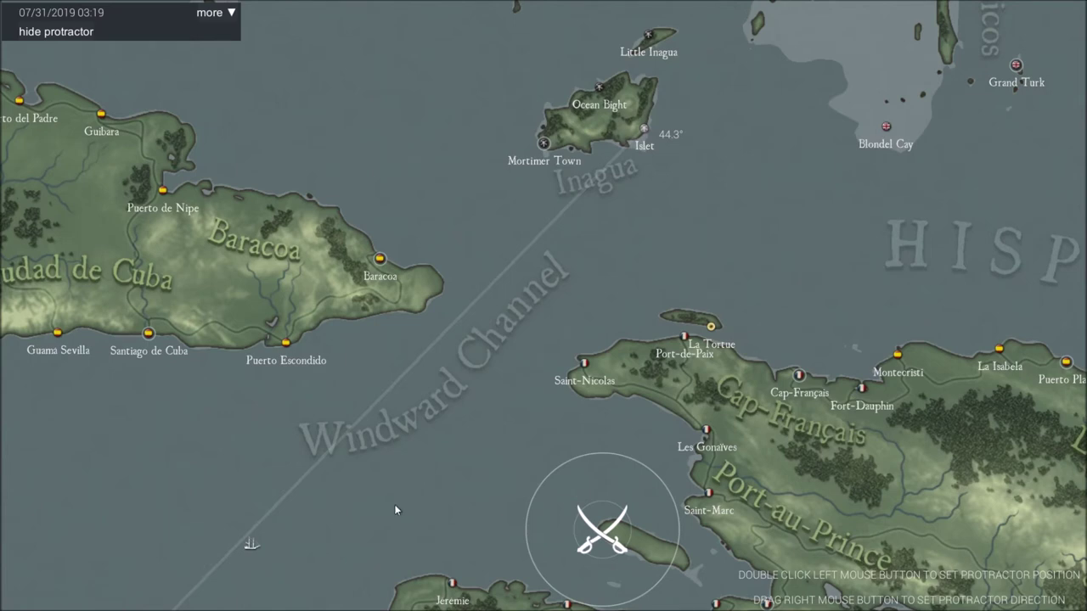
Place the map protractor on the ship's position, aim its bearing line at Islet, and return to the sailing view.
{"action": "left_click", "coordinate": [251, 546]}
{"action": "right_click", "coordinate": [645, 132]}
{"action": "left_click_drag", "start_coordinate": [456, 488], "coordinate": [471, 334]}
{"action": "key", "text": "m"}
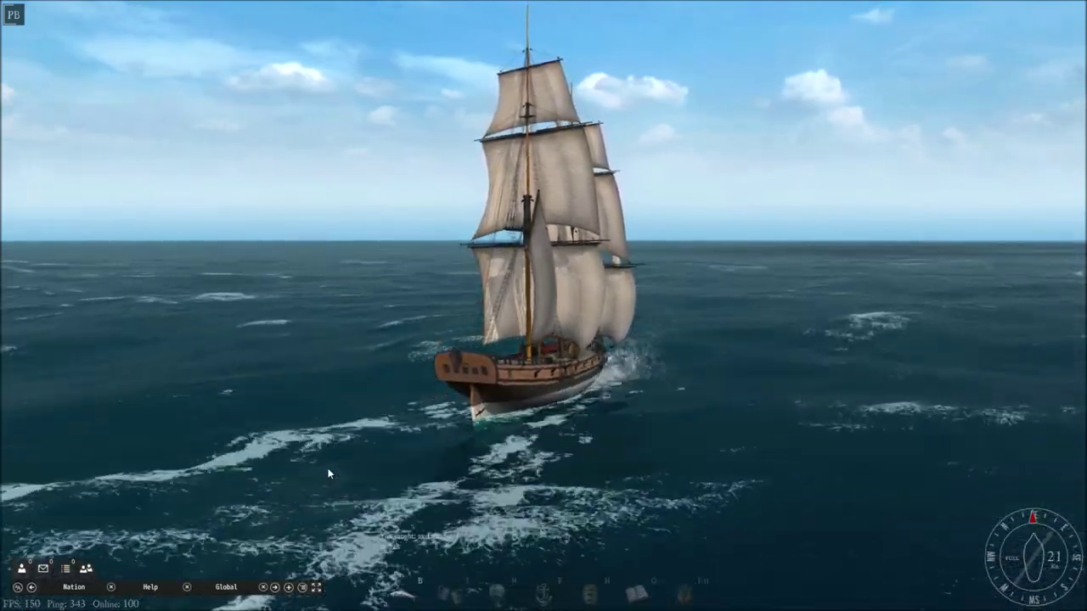
Switch to Cashbook Complete and review the Reales ledger from its earliest entries through the February and June game wipes.
{"action": "key", "text": "alt+Tab"}
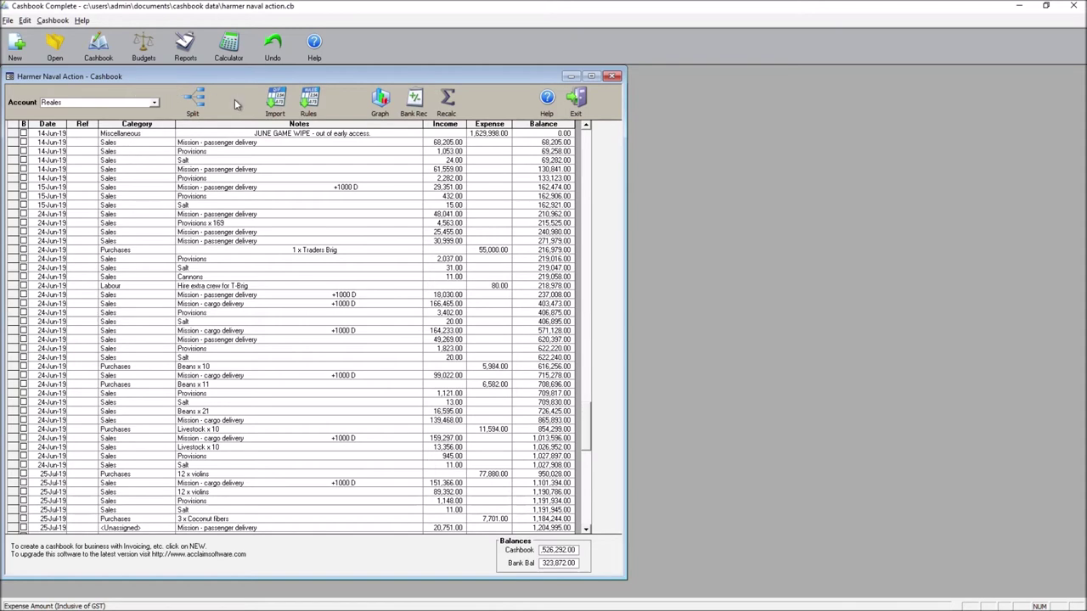
{"action": "left_click_drag", "start_coordinate": [588, 445], "coordinate": [586, 161]}
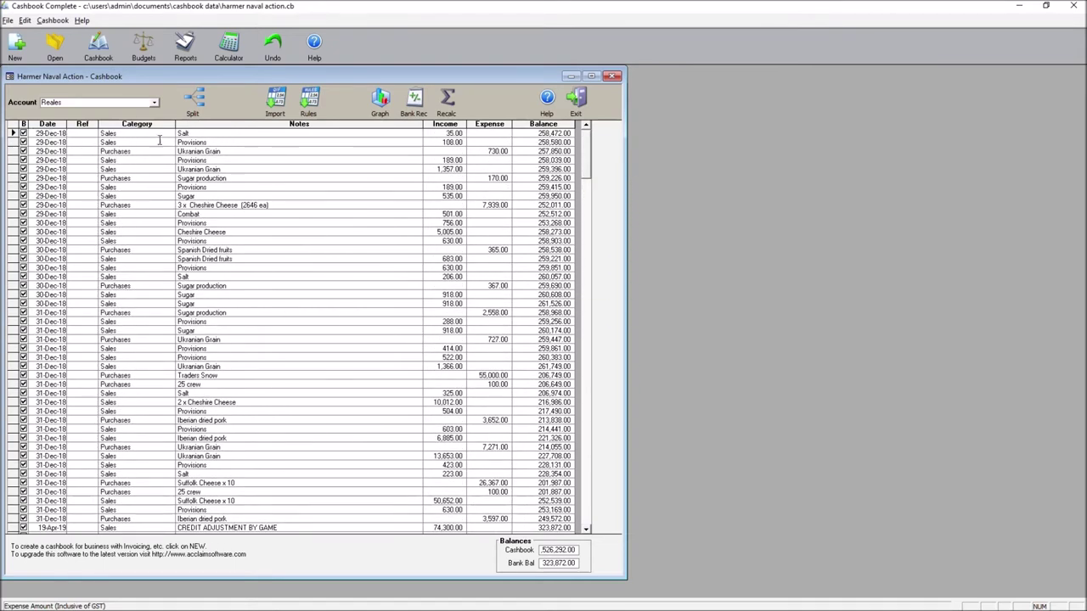
{"action": "left_click_drag", "start_coordinate": [587, 163], "coordinate": [585, 292]}
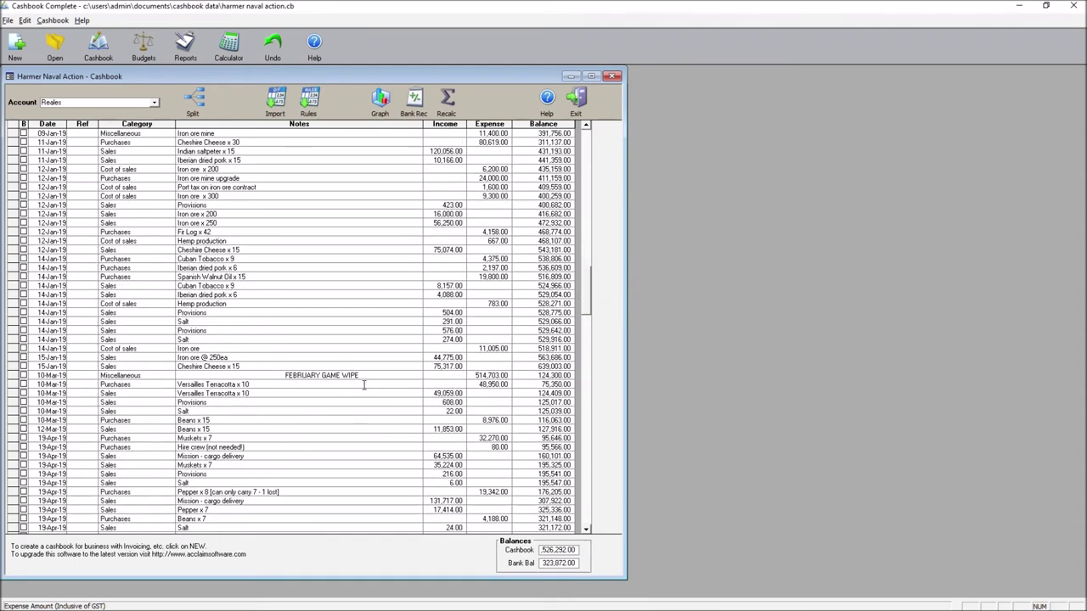
{"action": "left_click", "coordinate": [329, 375]}
{"action": "left_click_drag", "start_coordinate": [591, 309], "coordinate": [591, 444]}
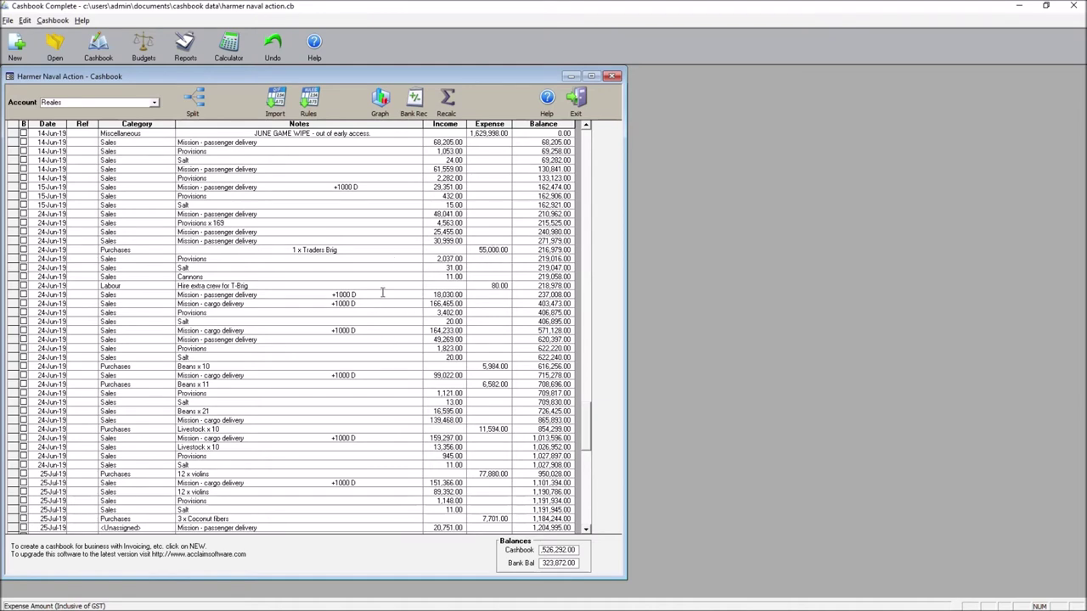
Add the purchase location "(Kingston / Pt. Royal" to the notes of the 31-Jul-19 "37 x Rice" entry.
{"action": "left_click_drag", "start_coordinate": [586, 422], "coordinate": [584, 457]}
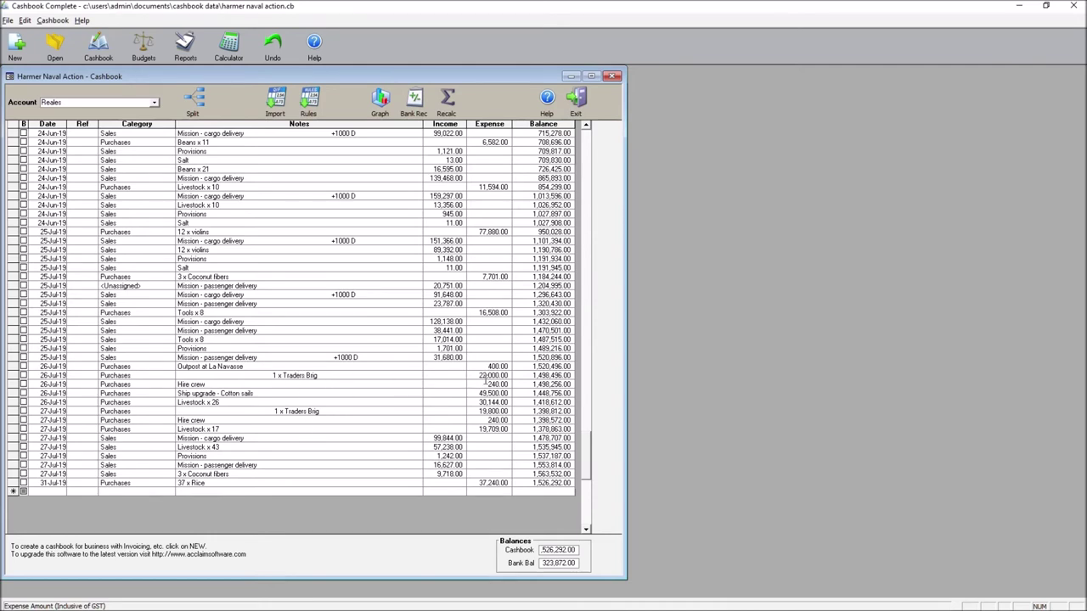
{"action": "left_click", "coordinate": [489, 438]}
{"action": "left_click", "coordinate": [208, 483]}
{"action": "type", "text": "(K"}
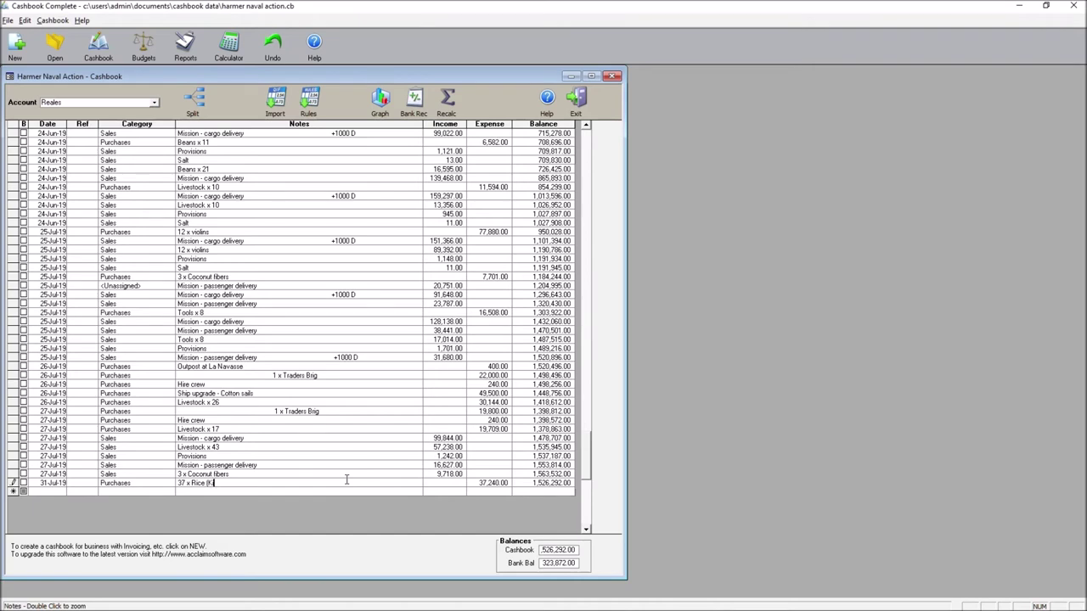
{"action": "type", "text": "ingston"}
{"action": "left_click", "coordinate": [187, 492]}
Switch to Naval Action and compare Rice buy and sell prices across ports in the map's trader tool.
{"action": "mouse_move", "coordinate": [730, 605]}
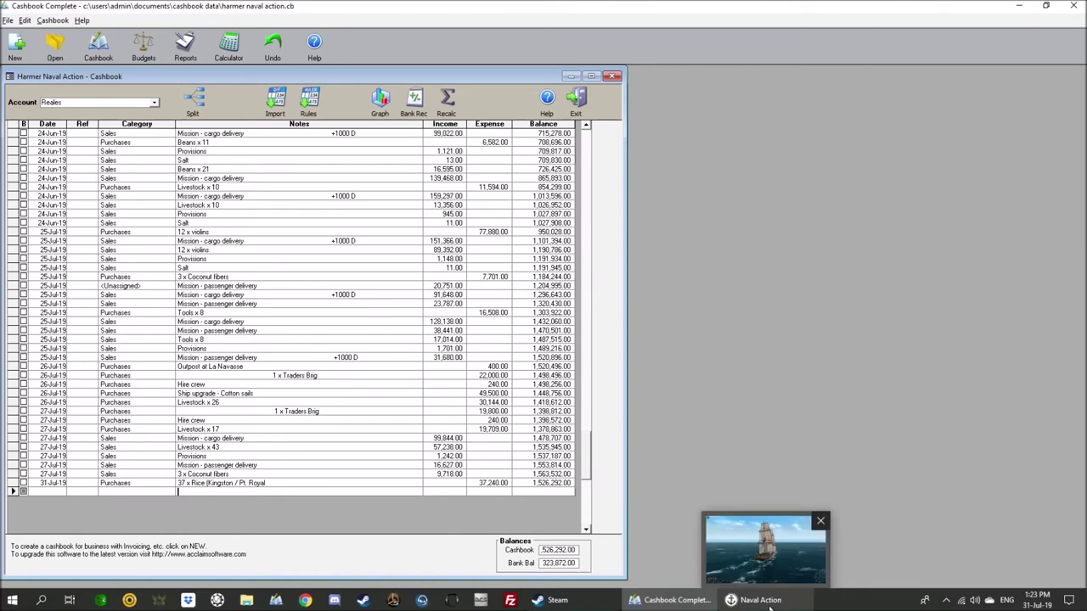
{"action": "left_click", "coordinate": [770, 604]}
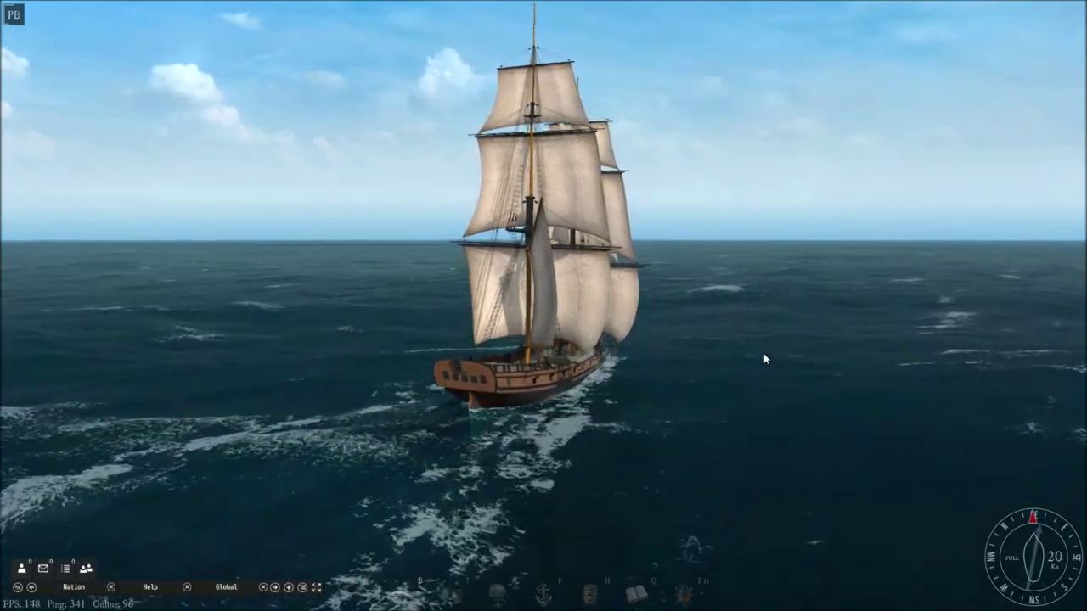
{"action": "key", "text": "m"}
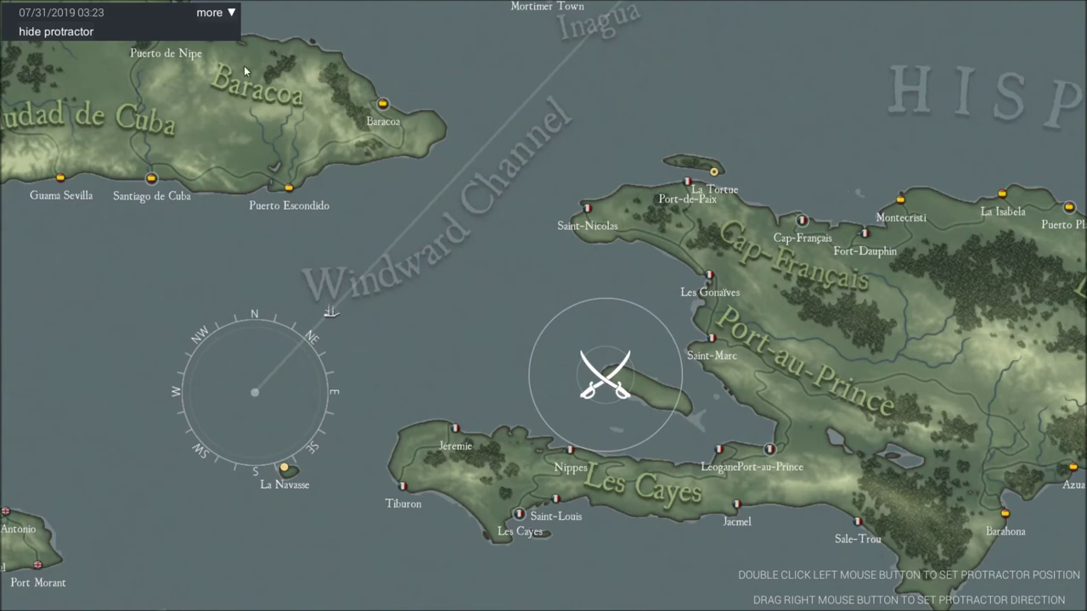
{"action": "left_click", "coordinate": [213, 14]}
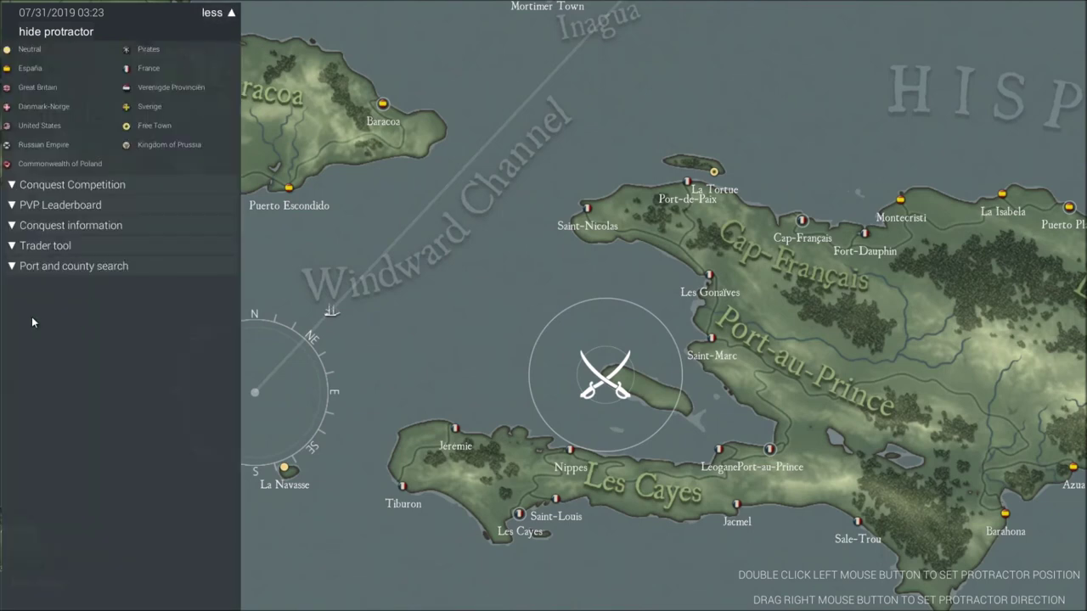
{"action": "left_click", "coordinate": [75, 246]}
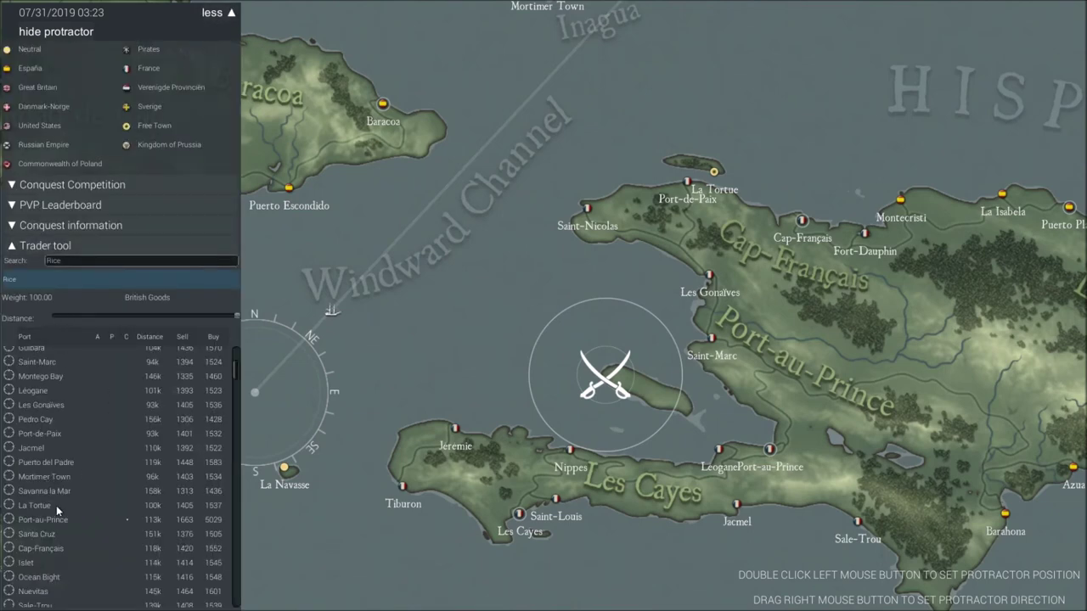
{"action": "scroll", "coordinate": [159, 557], "scroll_direction": "down", "scroll_amount": 1}
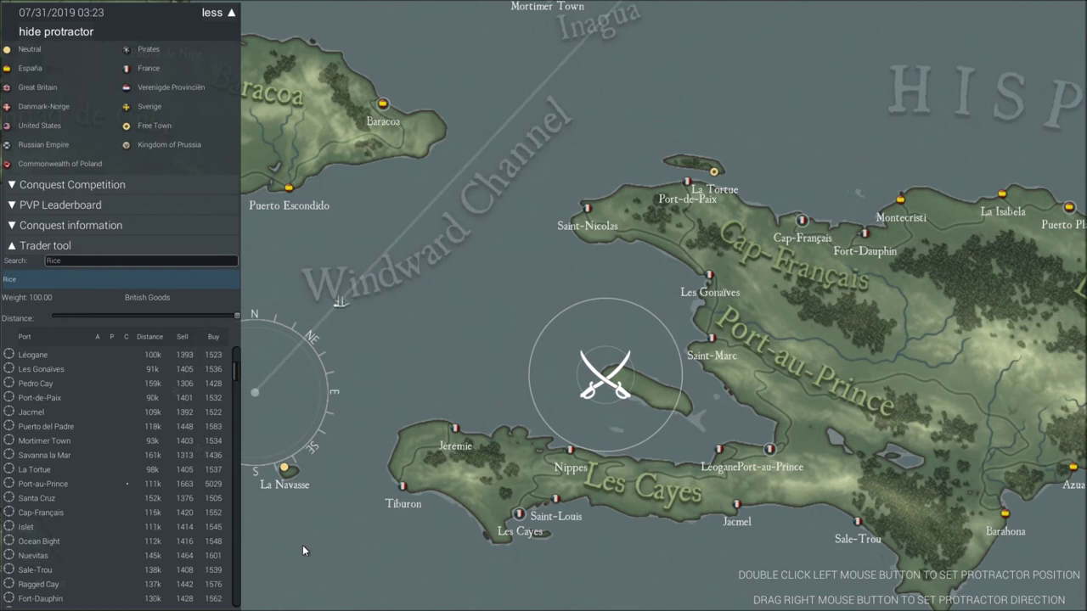
Check the Reales ledger in Cashbook Complete again, return to Naval Action and collapse the map's information list.
{"action": "key", "text": "alt+Tab"}
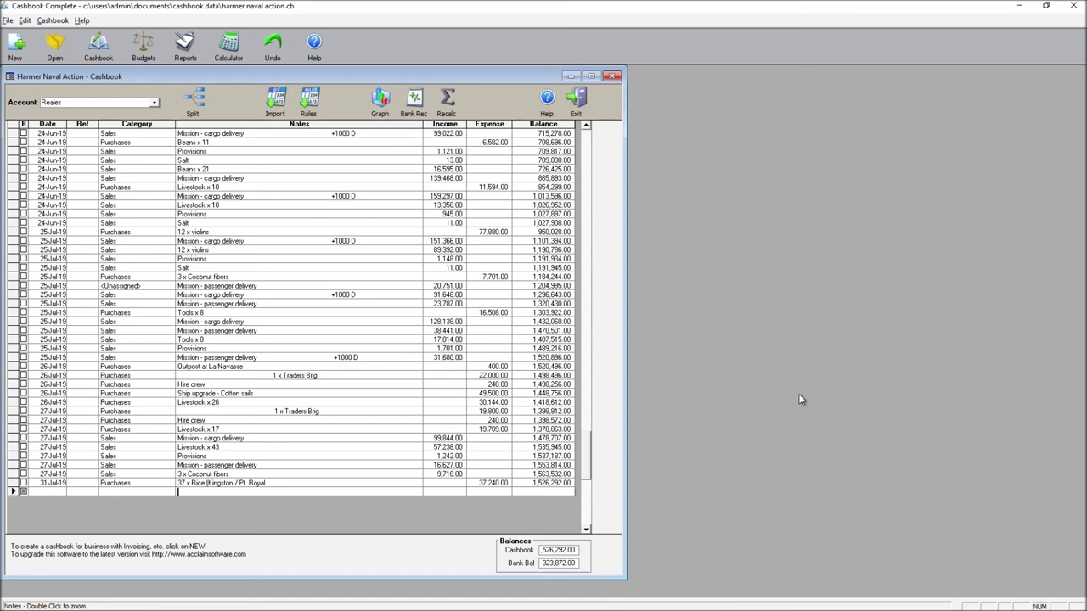
{"action": "left_click", "coordinate": [773, 605]}
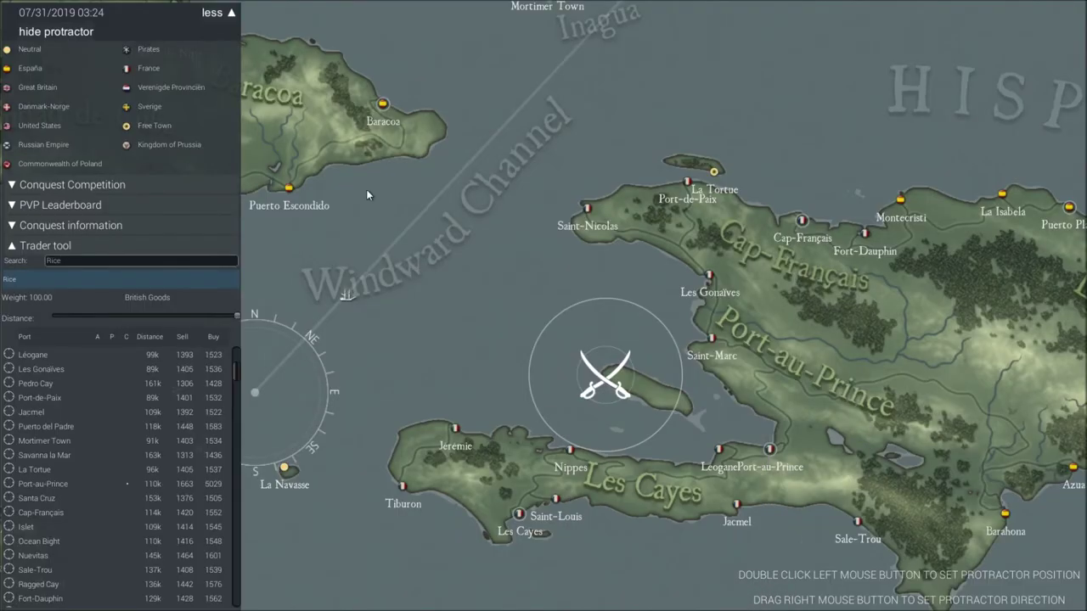
{"action": "left_click", "coordinate": [212, 13]}
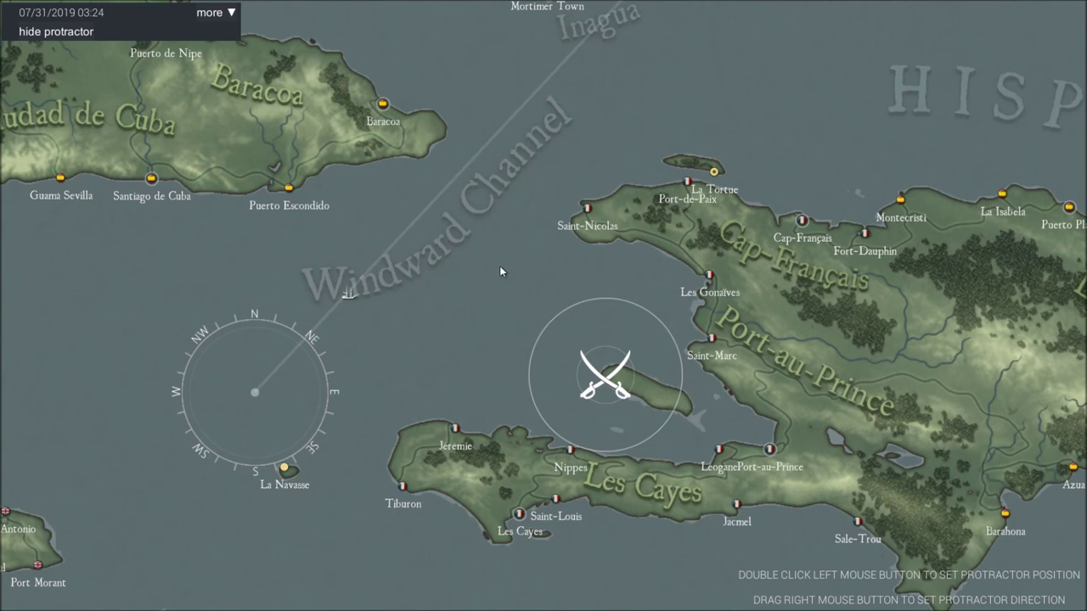
Leave the map and review the active economy missions in the Journal.
{"action": "key", "text": "m"}
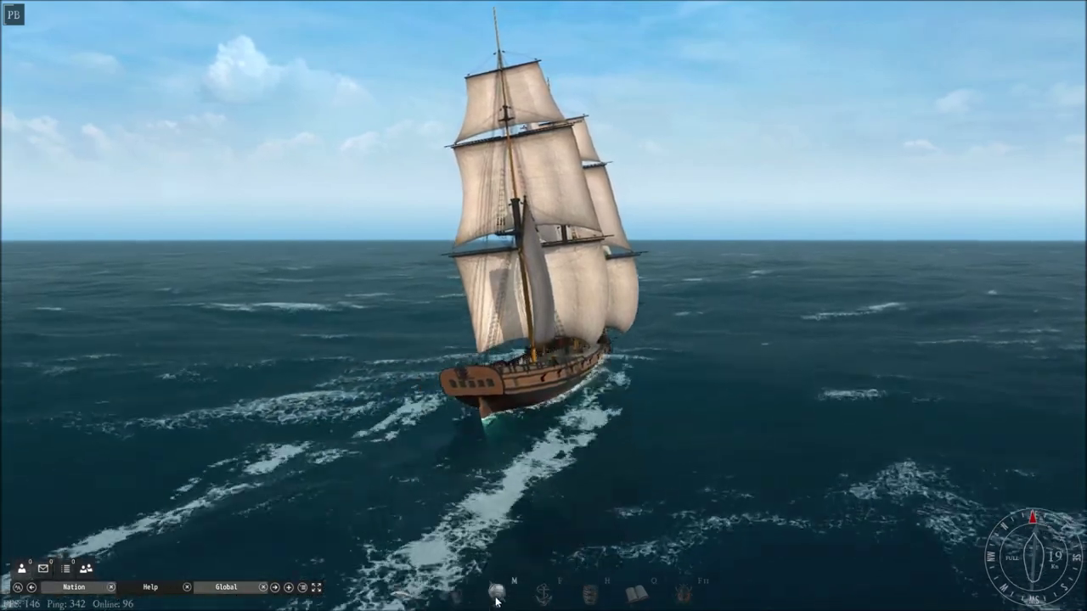
{"action": "left_click", "coordinate": [636, 595]}
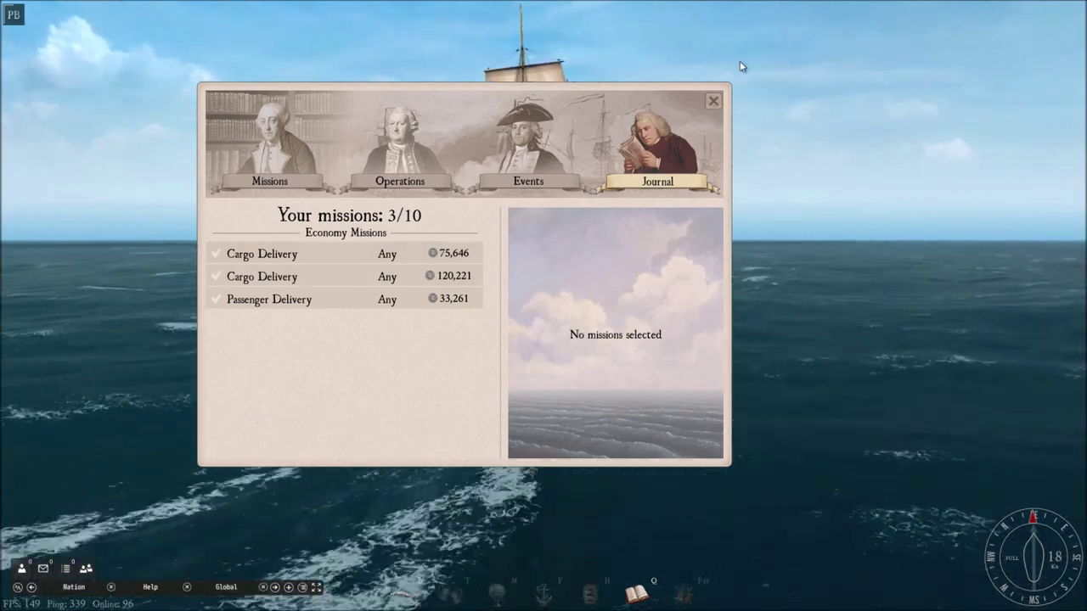
{"action": "key", "text": "Escape"}
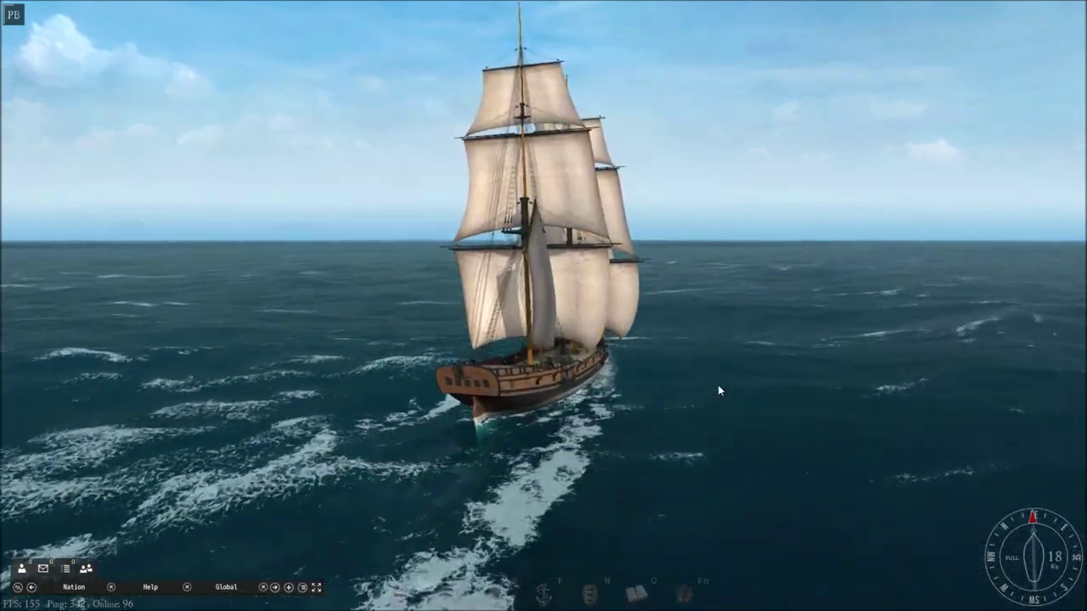
Examine the ship's progress along the protractor line toward Islet on the map.
{"action": "key", "text": "m"}
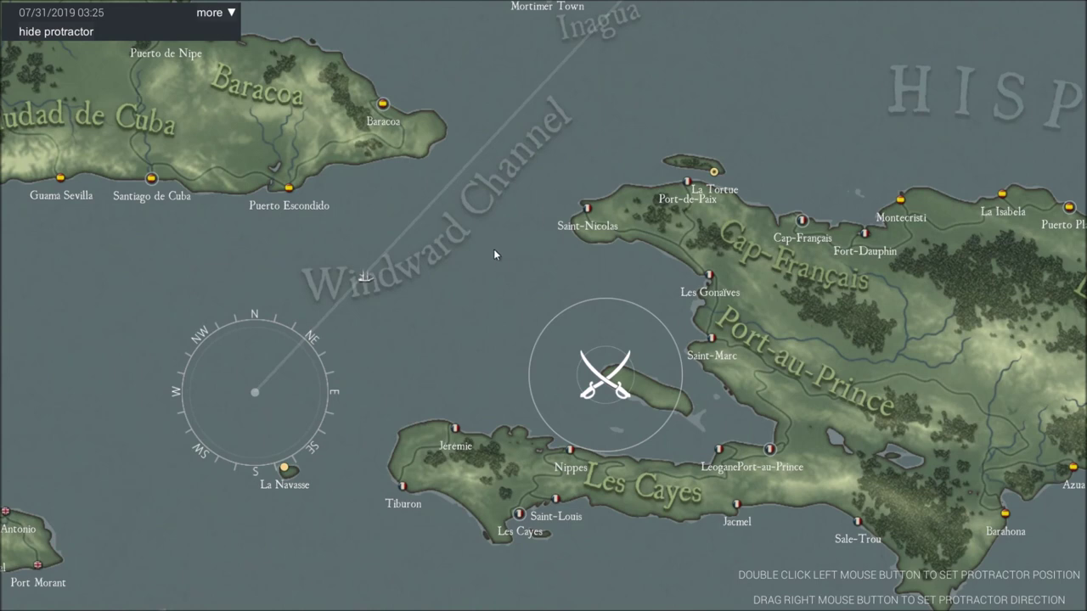
{"action": "left_click_drag", "start_coordinate": [493, 249], "coordinate": [414, 444]}
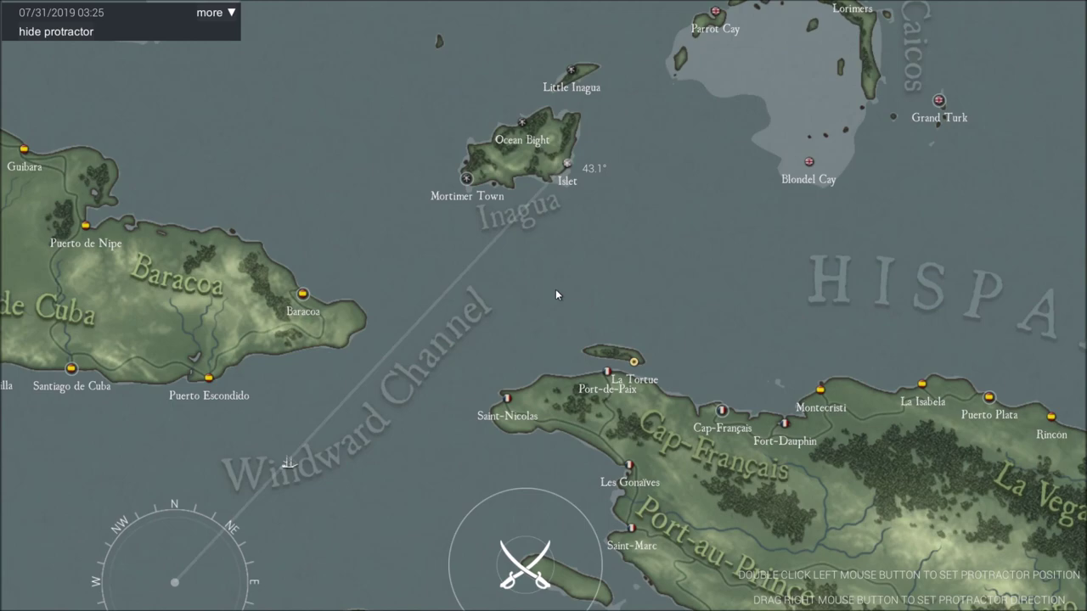
{"action": "key", "text": "Down"}
{"action": "key", "text": "Left"}
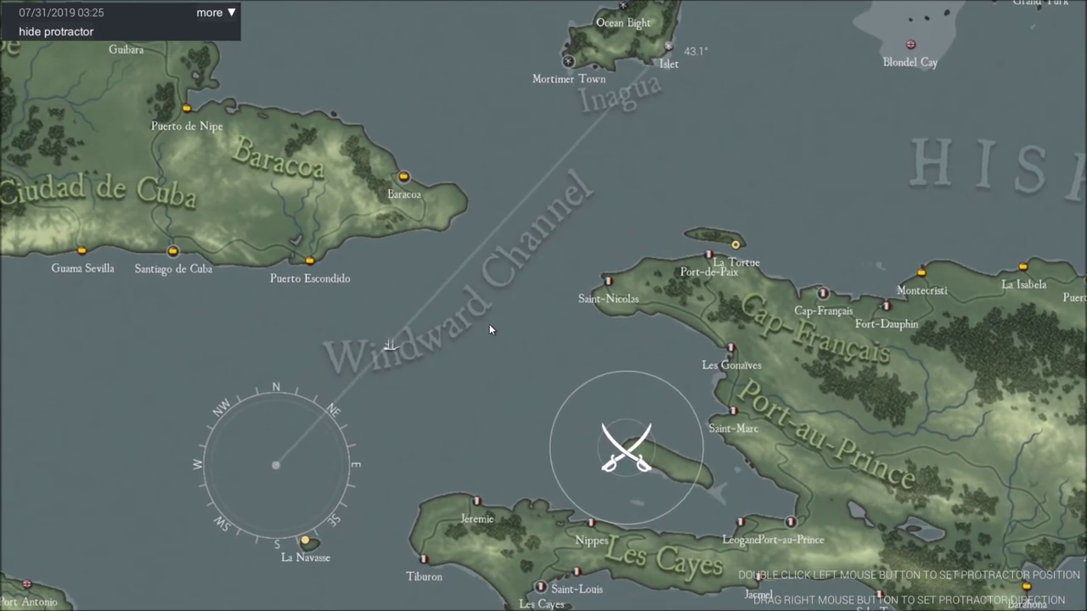